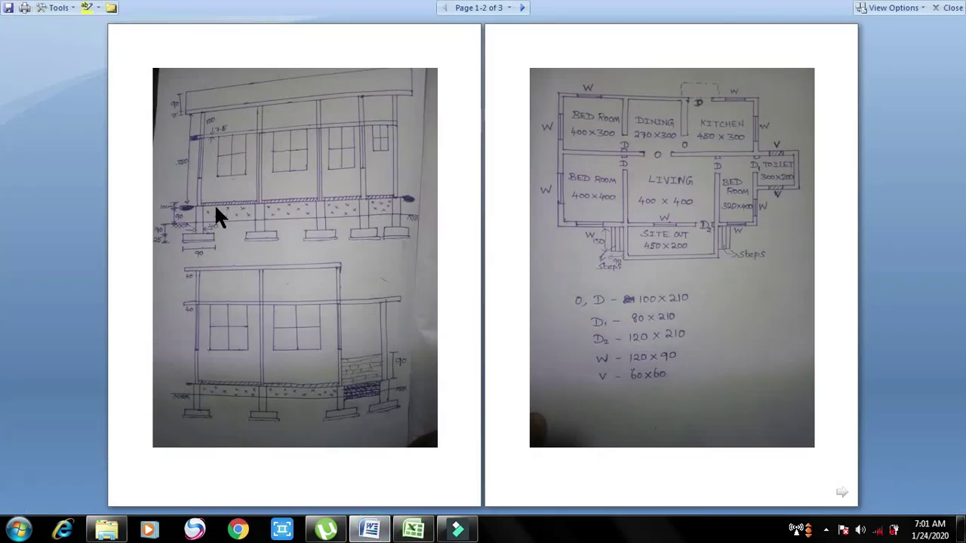
# Step: Review the brick work in super structure and its beam deductions in the Excel estimate against the house drawings in Word
pyautogui.click(413, 529)
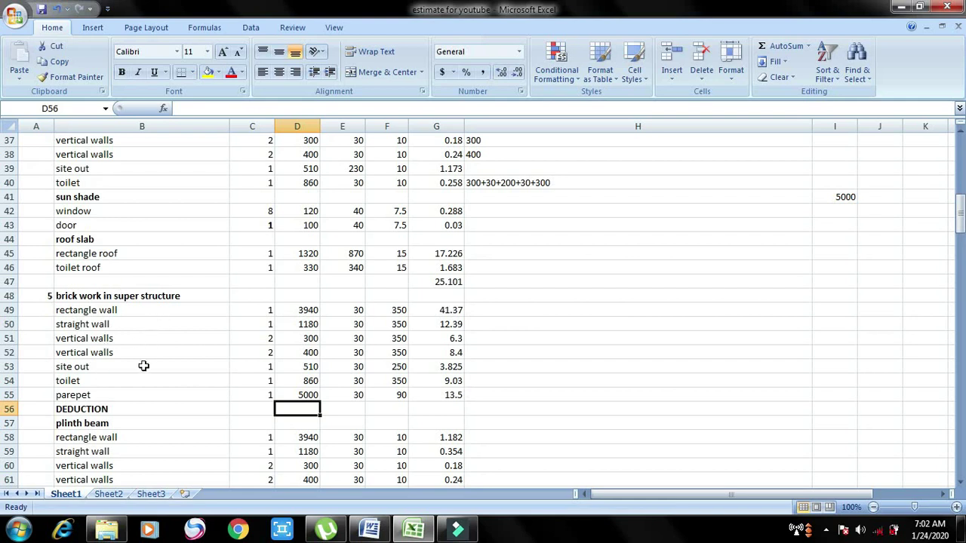
pyautogui.click(380, 532)
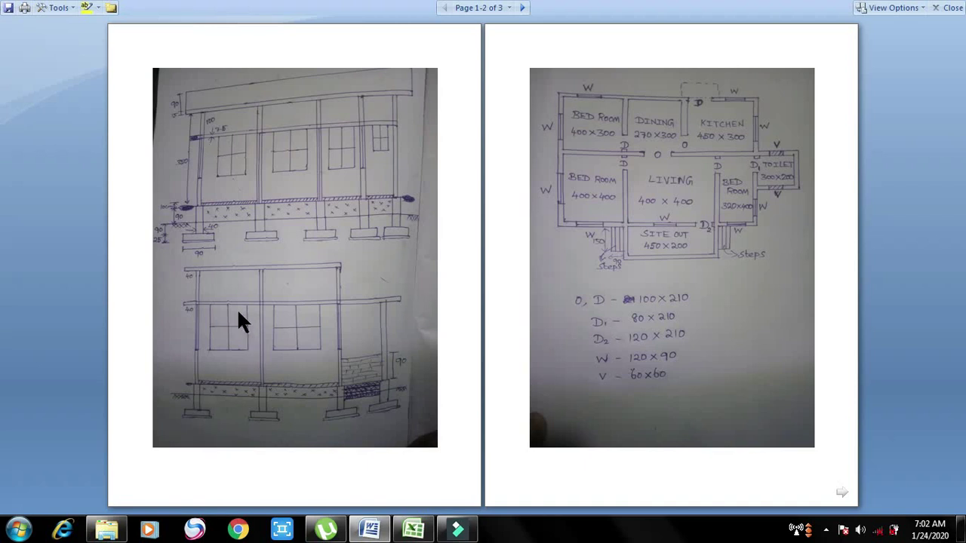
pyautogui.click(413, 529)
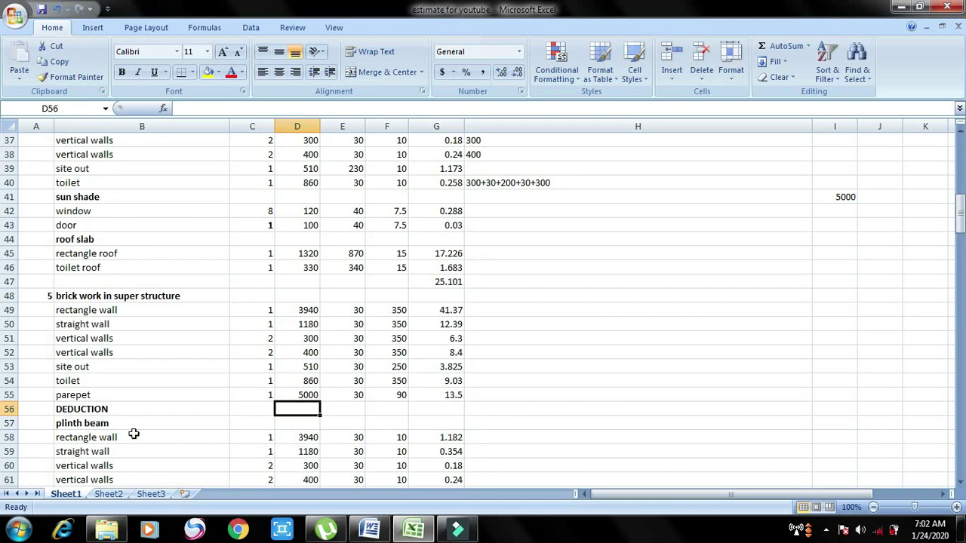
pyautogui.scroll(-2, 131, 362)
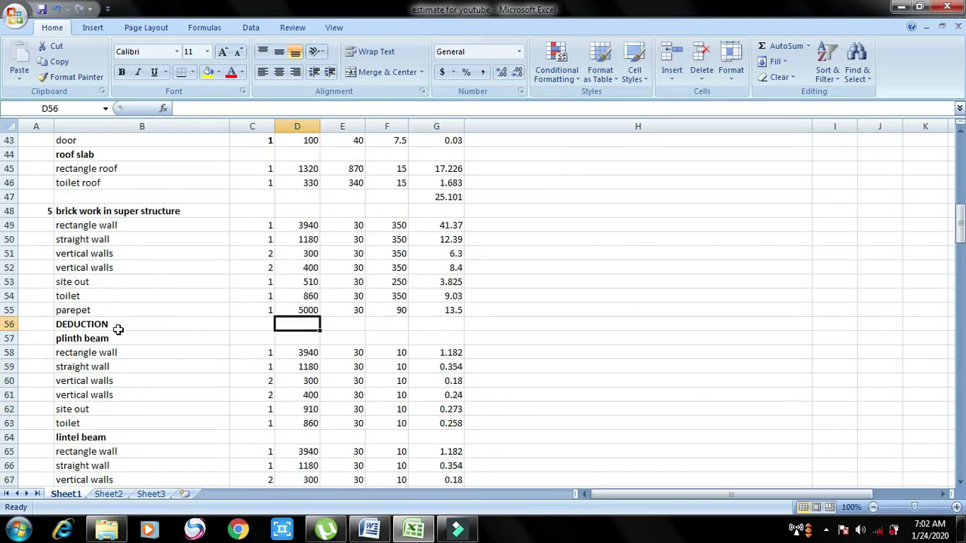
pyautogui.scroll(7, 130, 300)
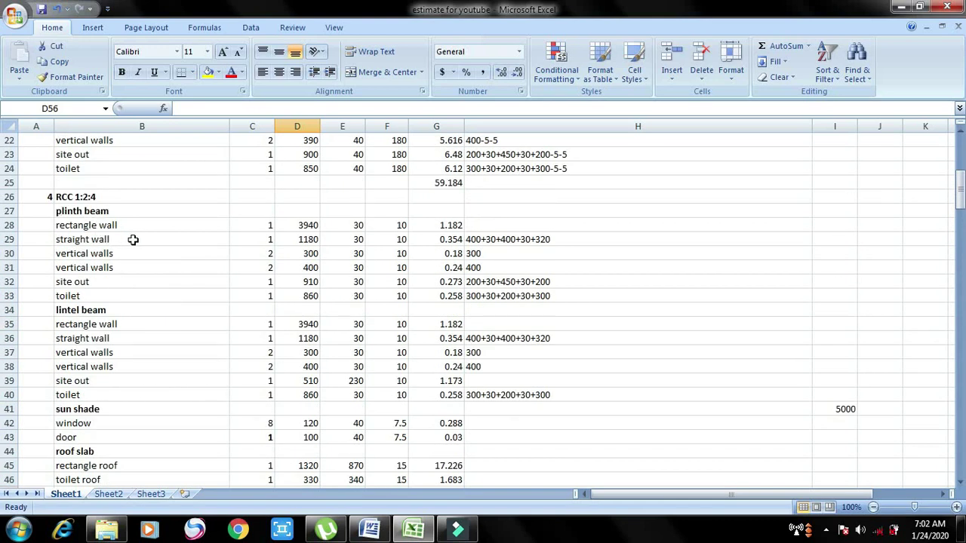
pyautogui.scroll(-2, 222, 326)
pyautogui.scroll(-2, 222, 324)
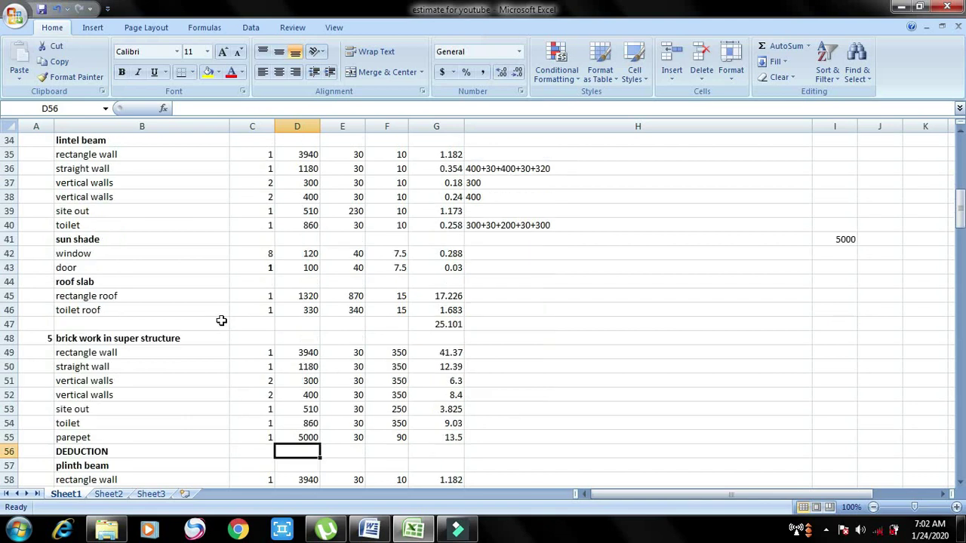
pyautogui.scroll(-5, 222, 321)
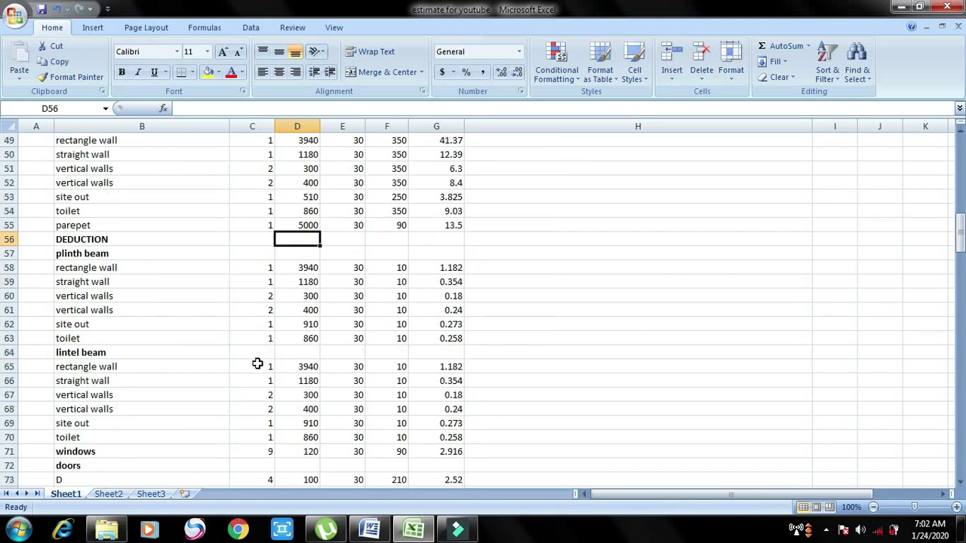
pyautogui.scroll(-2, 259, 364)
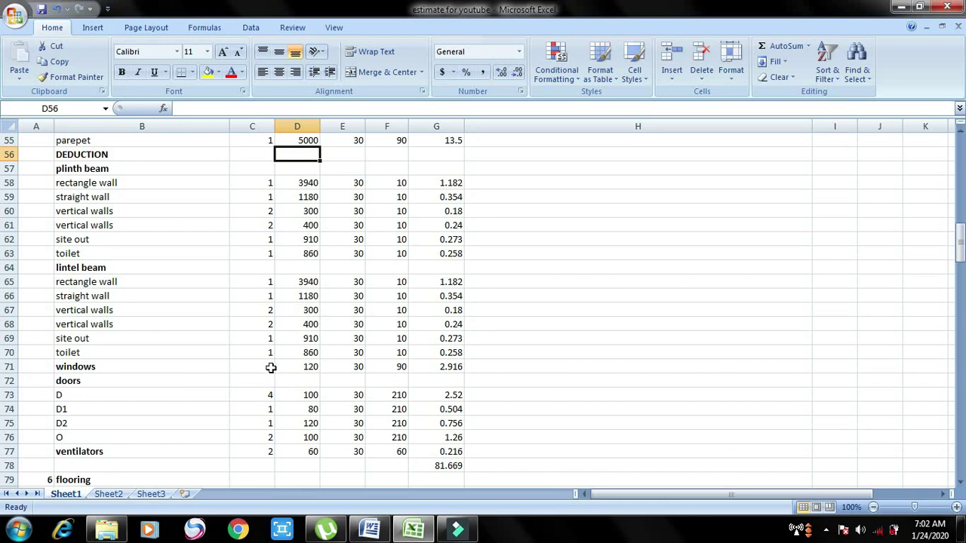
# Step: Check the window, door and ventilator deductions against the opening sizes in the Word drawings, ending back in the Excel estimate
pyautogui.click(369, 529)
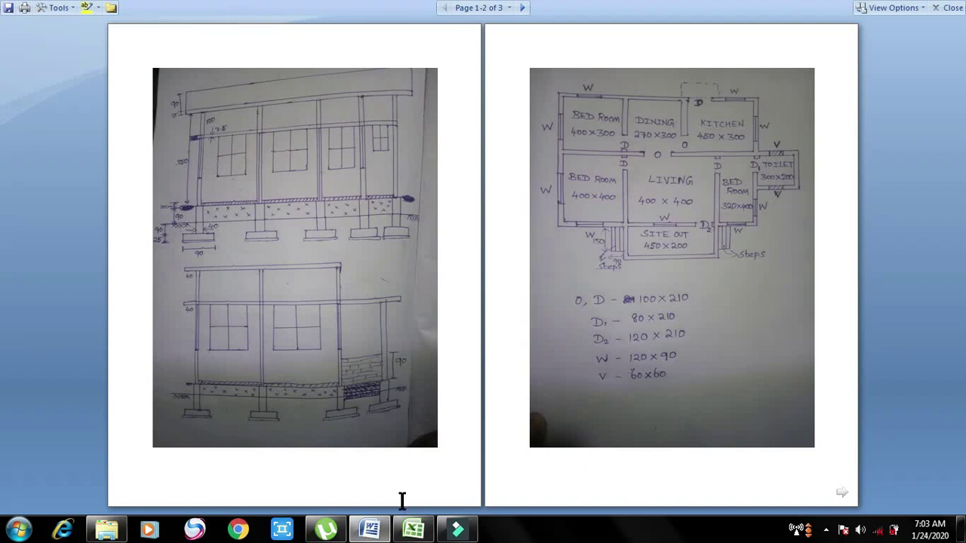
pyautogui.moveTo(381, 535)
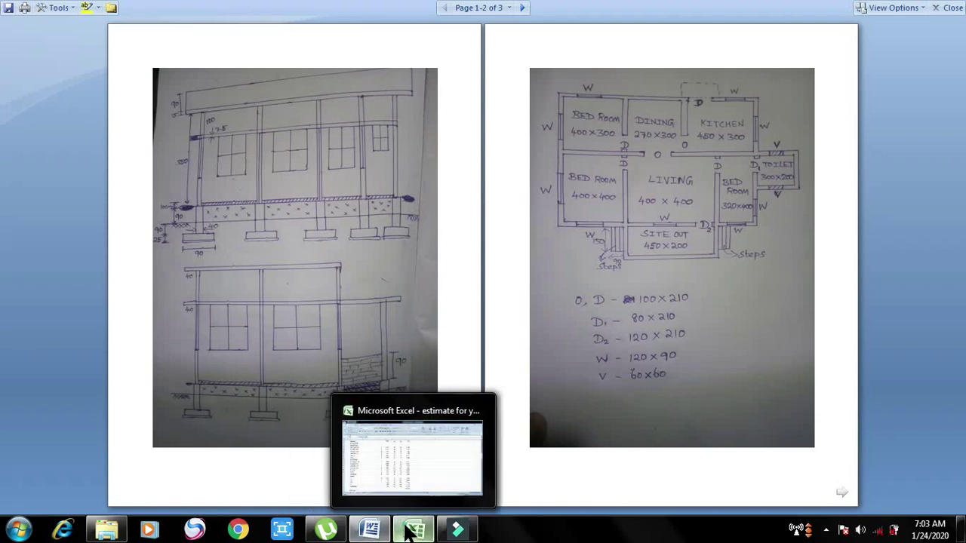
pyautogui.click(354, 445)
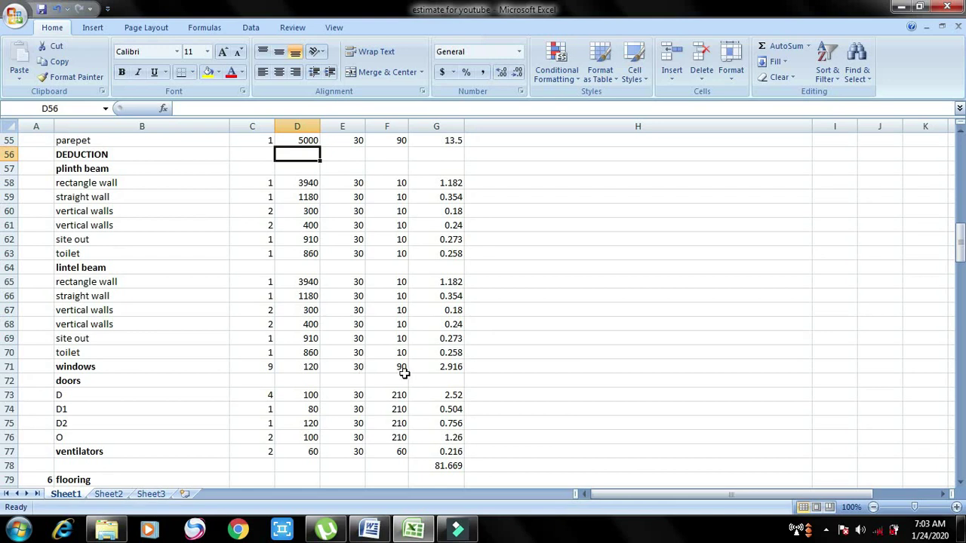
pyautogui.click(367, 531)
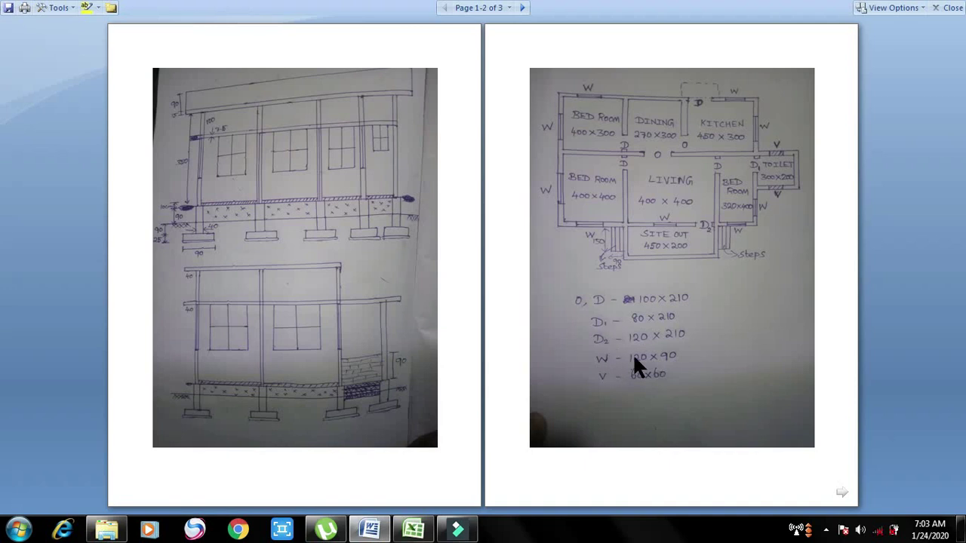
pyautogui.click(370, 532)
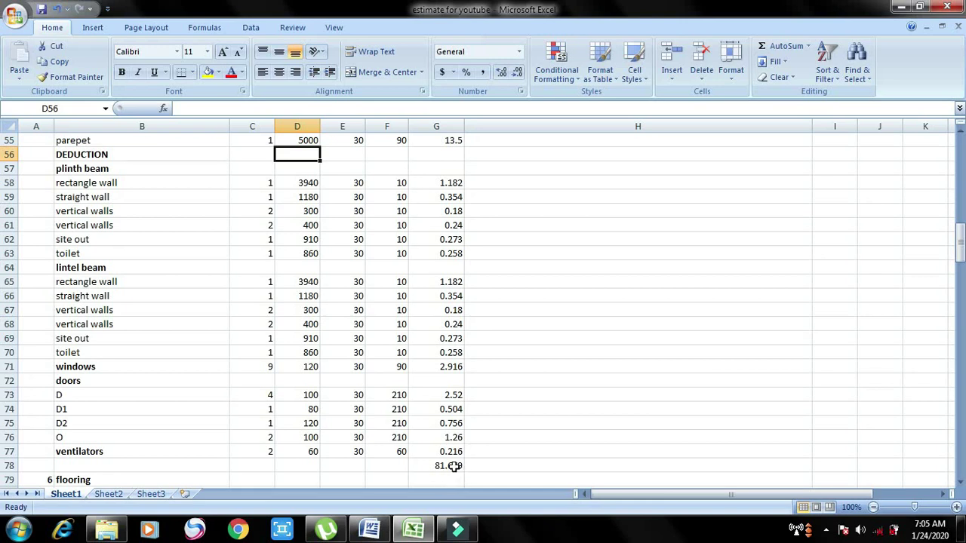
# Step: Inspect the formula for the brick work total in cell G78 and the wall and deduction rows it covers
pyautogui.scroll(4, 341, 271)
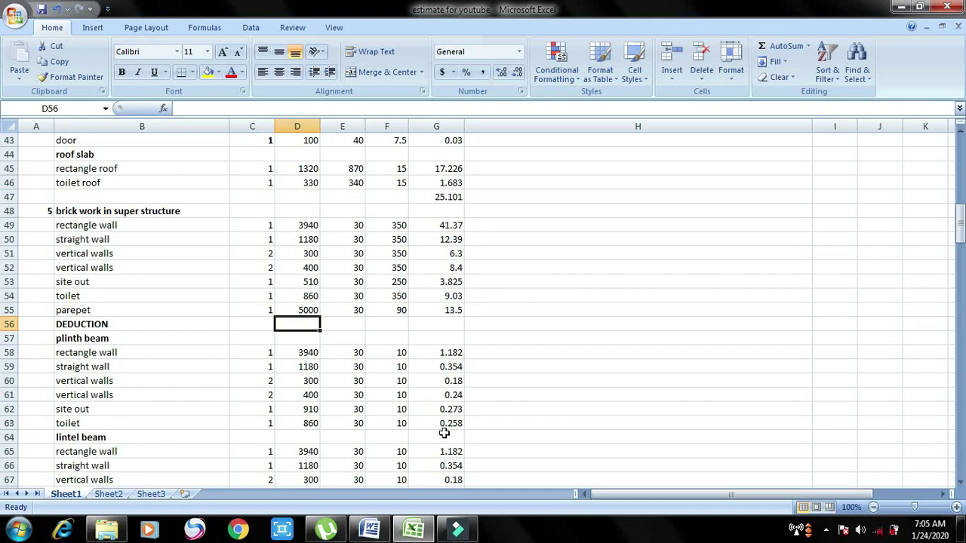
pyautogui.scroll(-7, 445, 358)
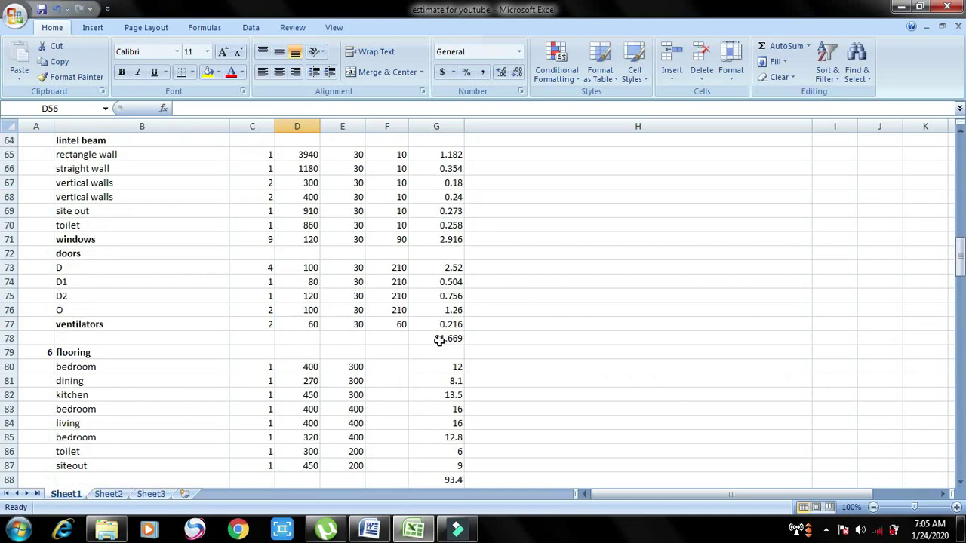
pyautogui.click(443, 338)
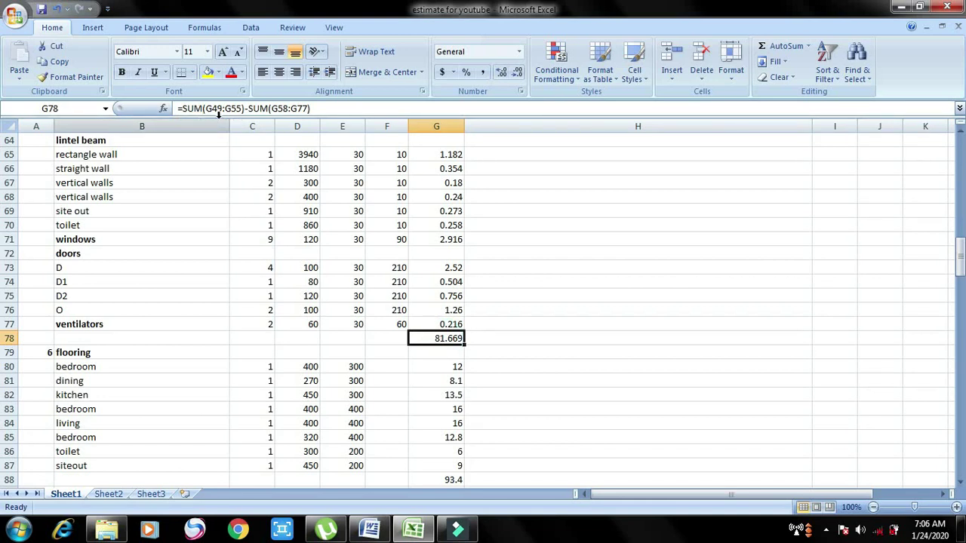
pyautogui.scroll(4, 330, 188)
pyautogui.scroll(1, 340, 190)
pyautogui.scroll(1, 151, 264)
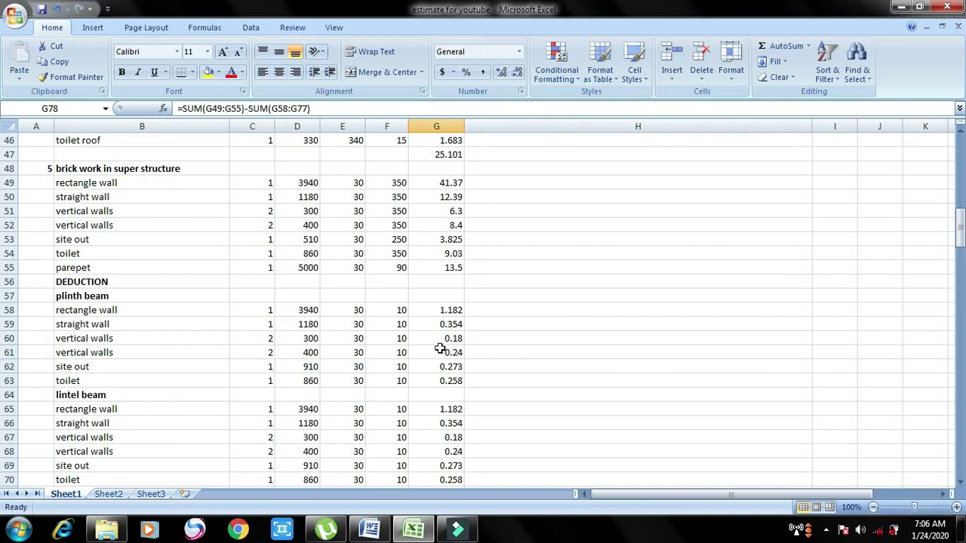
pyautogui.scroll(-4, 440, 348)
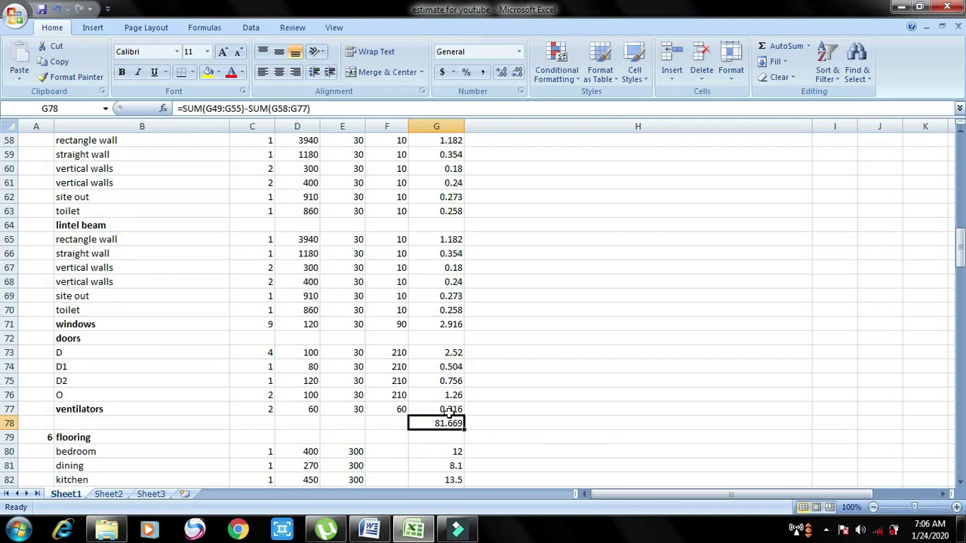
# Step: Compare the flooring section's room dimensions with the floor plan in Word and return to the Excel estimate
pyautogui.scroll(-1, 450, 413)
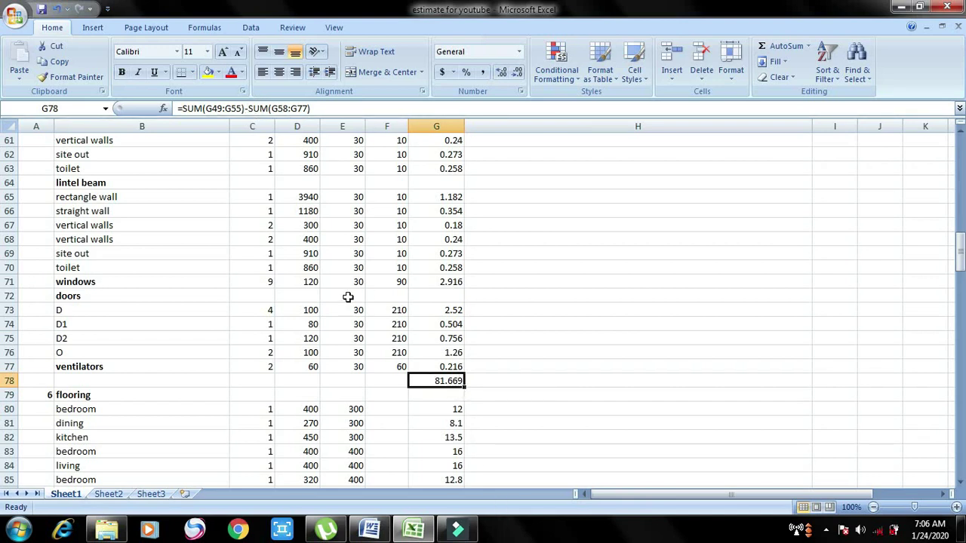
pyautogui.scroll(-1, 387, 379)
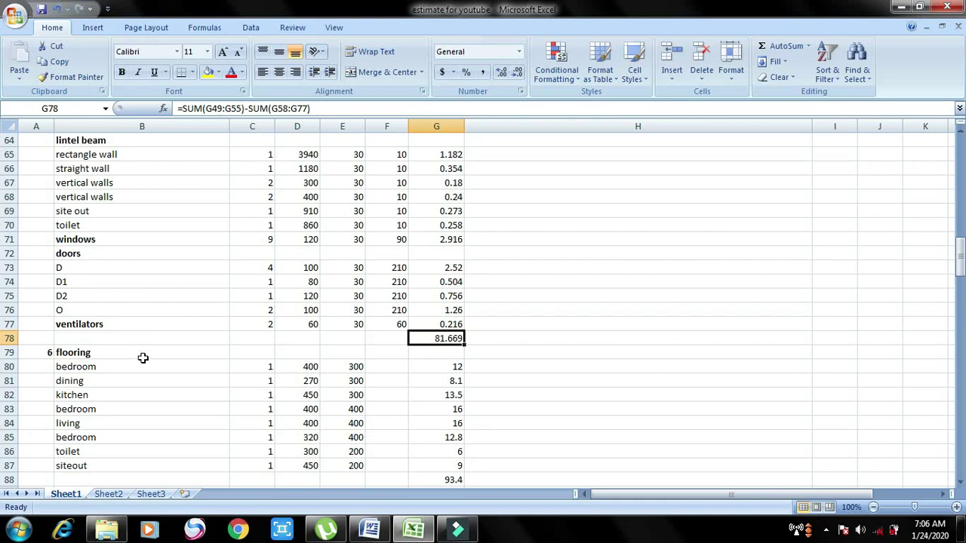
pyautogui.moveTo(370, 531)
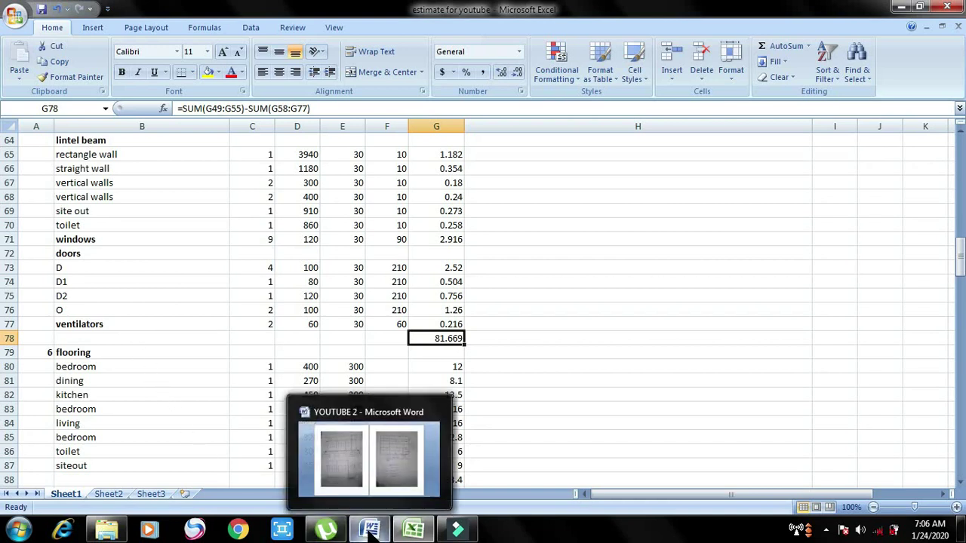
pyautogui.click(399, 469)
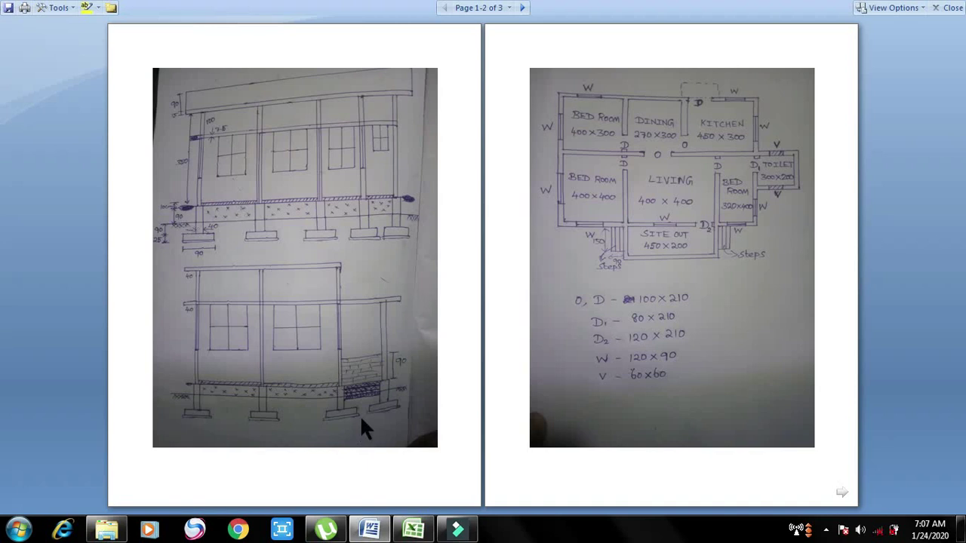
pyautogui.click(396, 532)
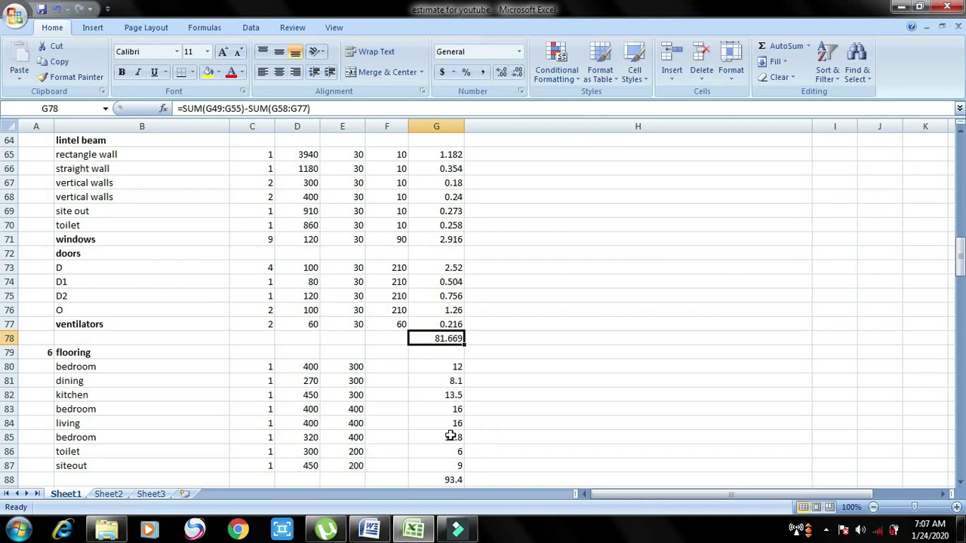
# Step: Check the steps in siteout dimensions in row 89 against the steps shown in the Word drawings
pyautogui.scroll(-2, 420, 385)
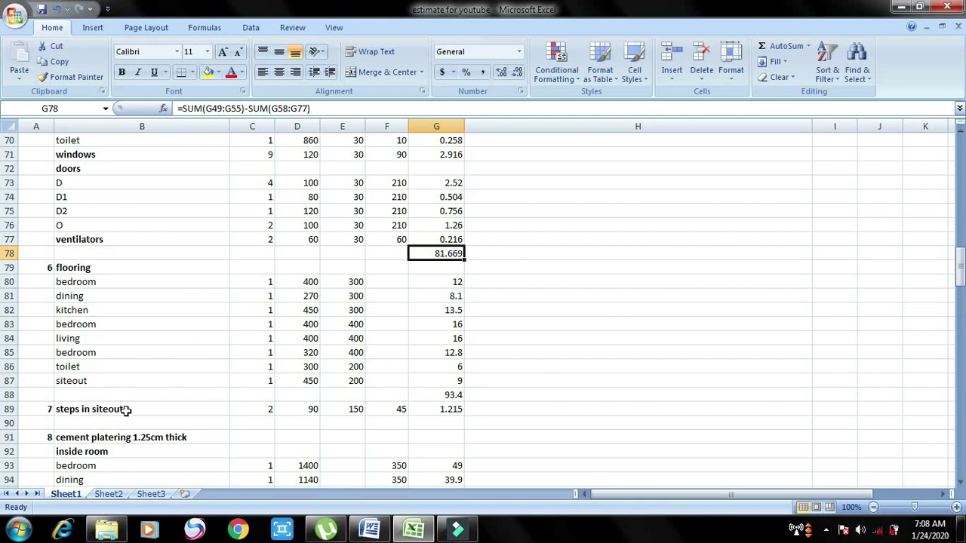
pyautogui.click(384, 533)
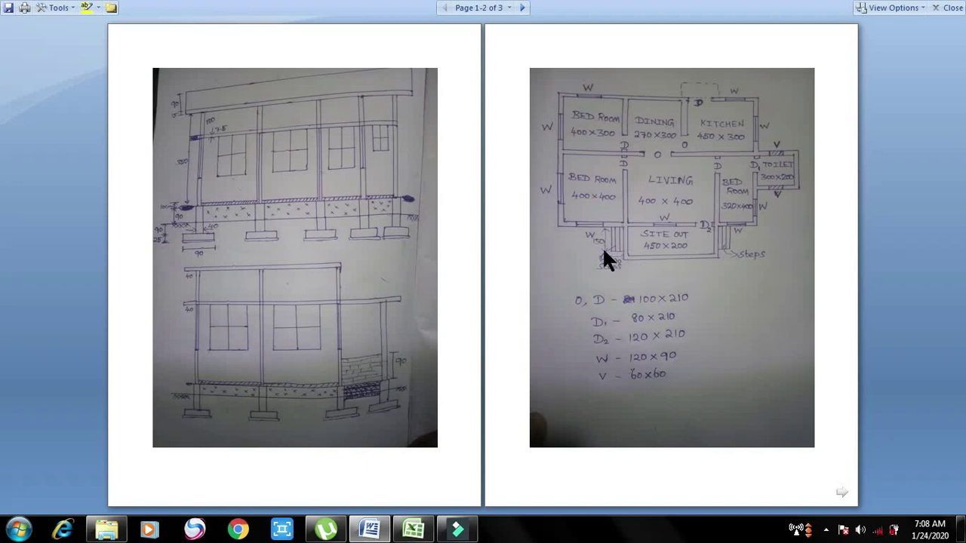
pyautogui.click(414, 529)
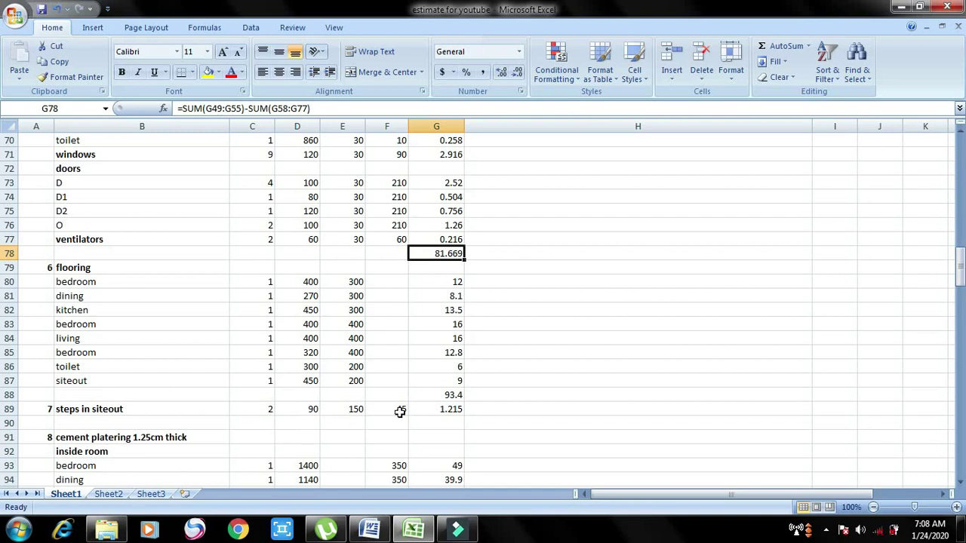
pyautogui.click(370, 530)
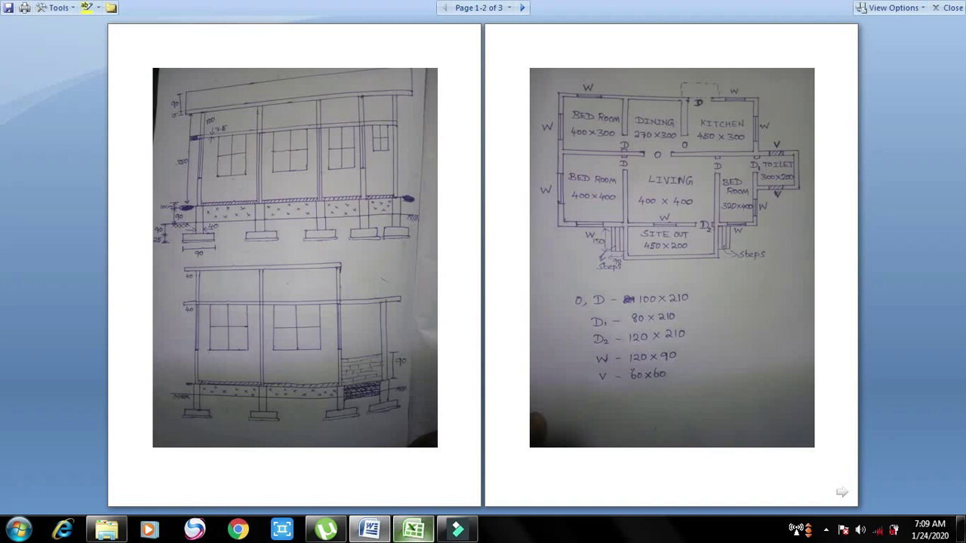
pyautogui.click(414, 531)
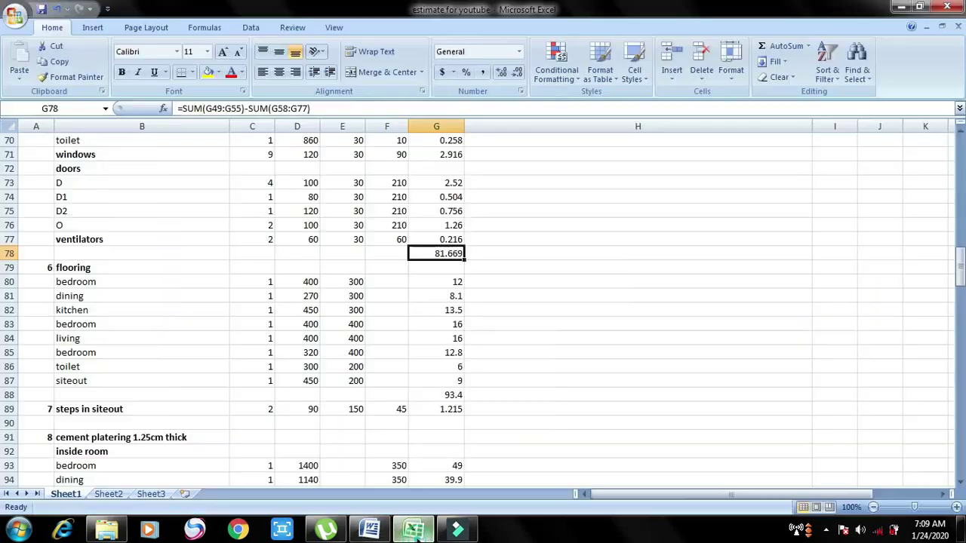
# Step: Inspect the height formula for the siteout steps in cell F89 and consult the Word drawings before returning to Excel
pyautogui.click(391, 409)
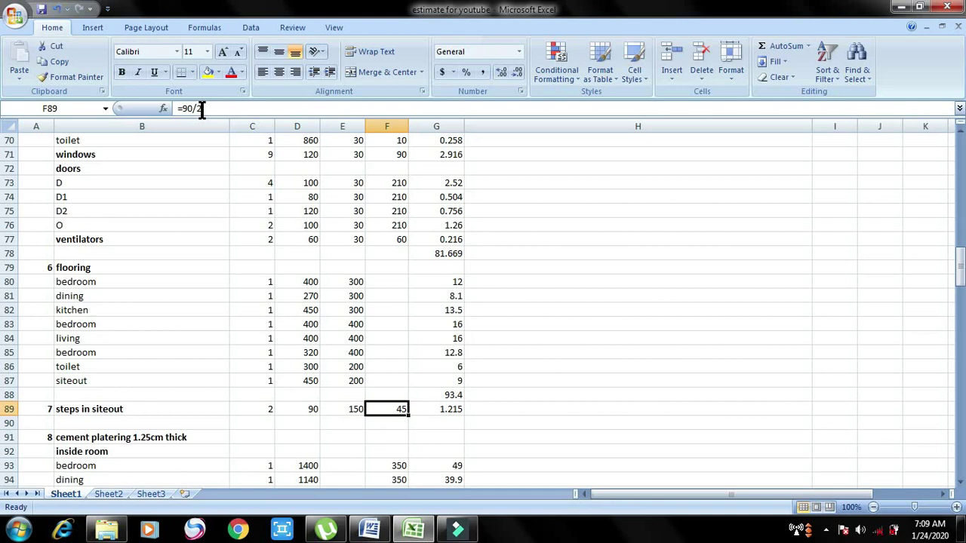
pyautogui.moveTo(204, 108); pyautogui.dragTo(179, 108)
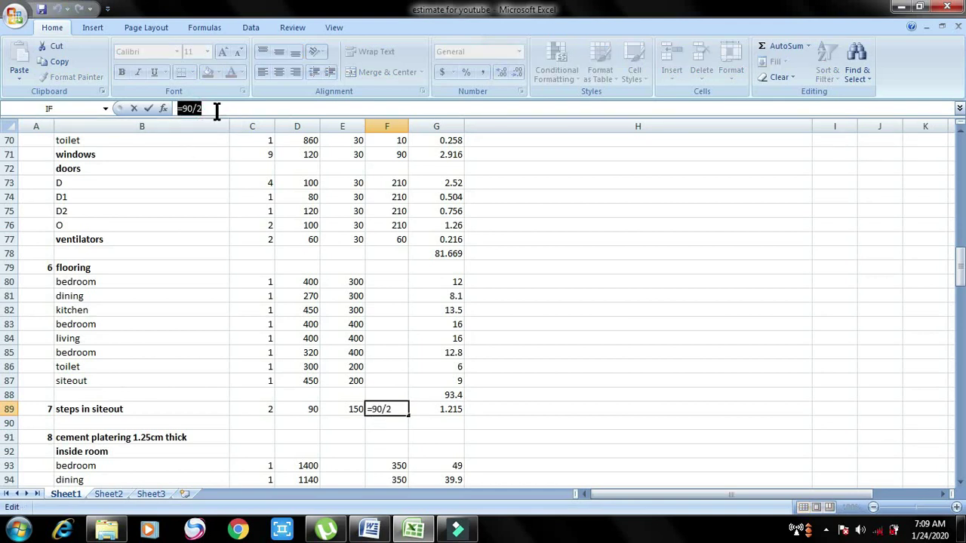
pyautogui.press('Escape')
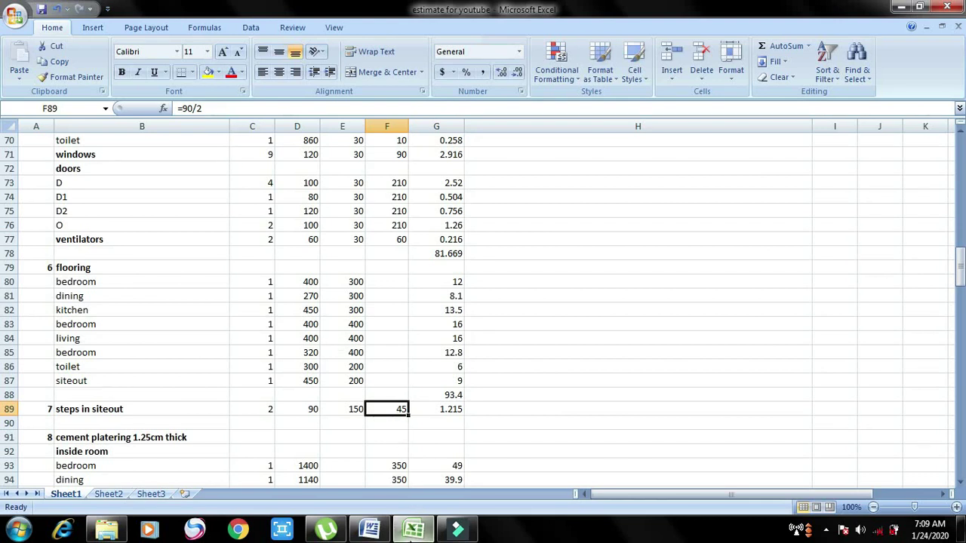
pyautogui.click(370, 528)
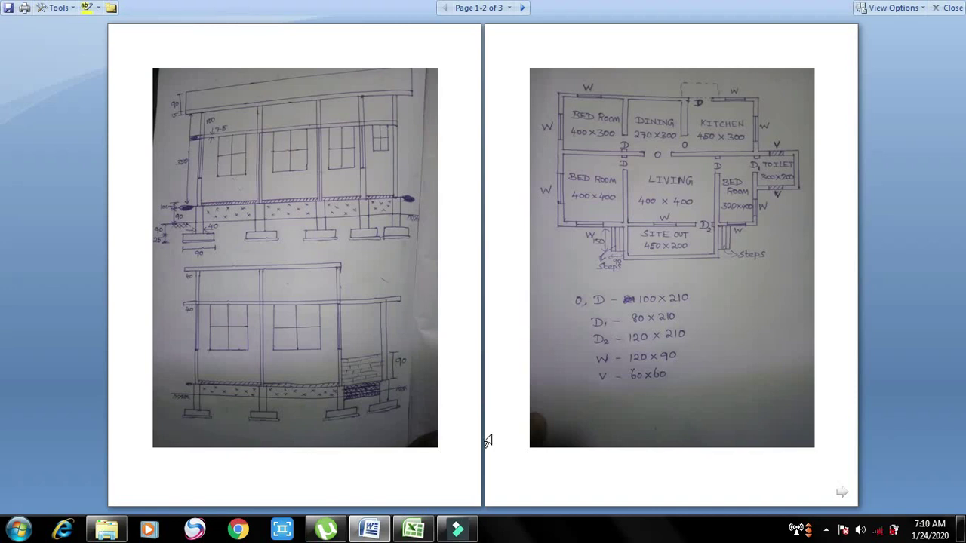
pyautogui.click(413, 531)
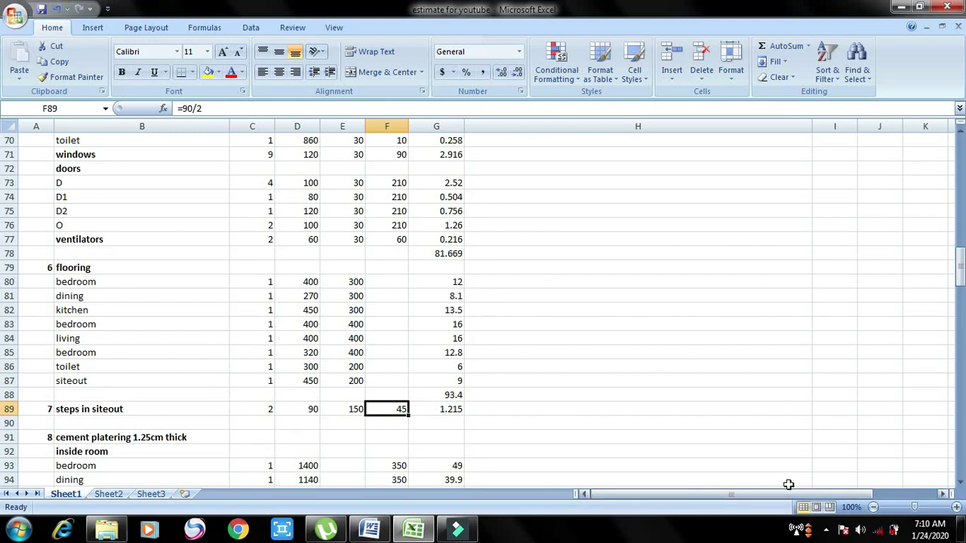
# Step: Select blank cells J79, K79 and K78 beside the estimate to illustrate the first two levels of a stair profile
pyautogui.moveTo(771, 499); pyautogui.dragTo(821, 499)
pyautogui.click(684, 268)
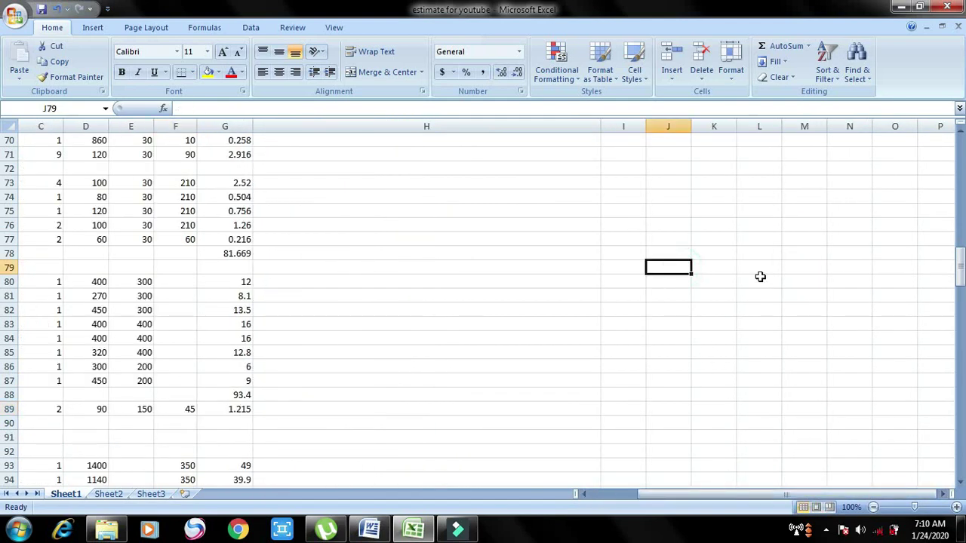
pyautogui.hotkey('shift', 'Right')
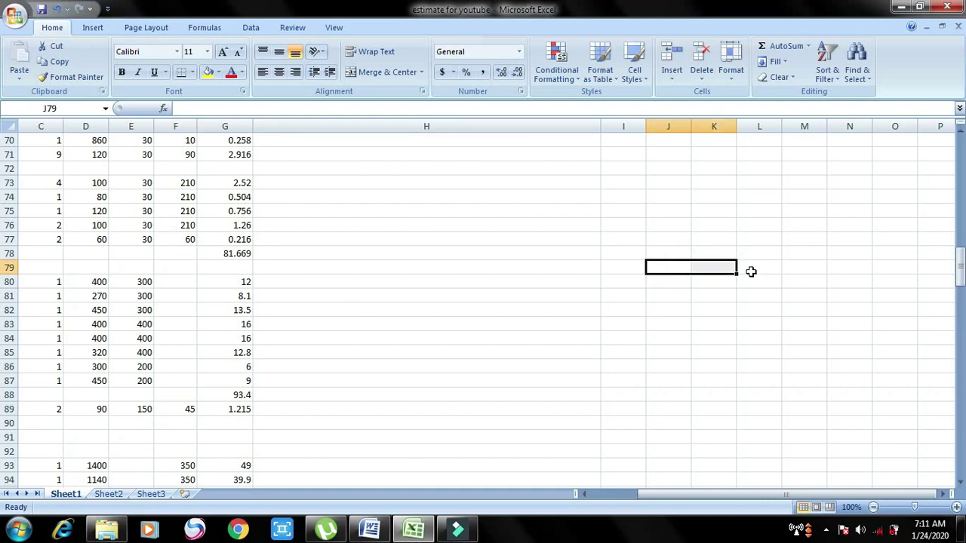
pyautogui.click(729, 254)
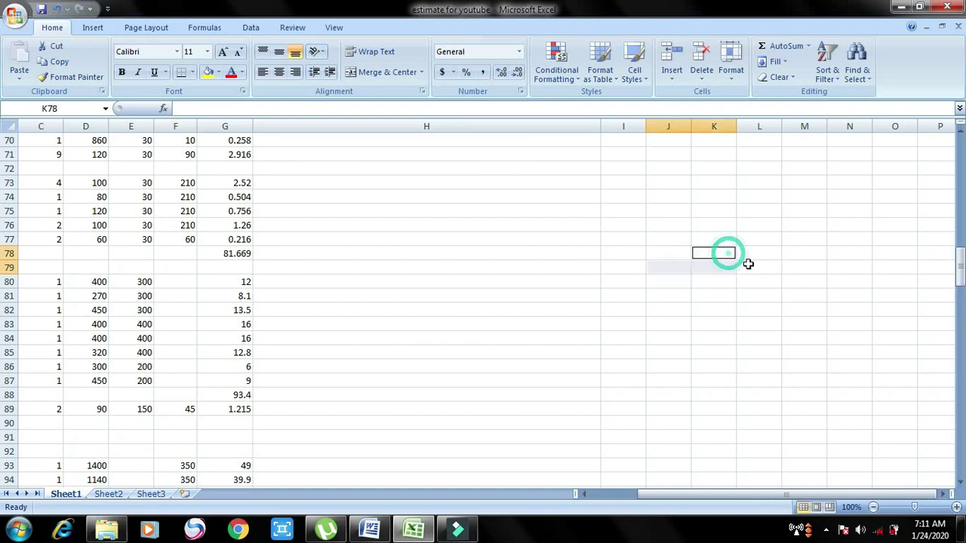
pyautogui.click(662, 268)
pyautogui.keyDown('ctrl'); pyautogui.click(712, 266); pyautogui.keyUp('ctrl')
pyautogui.keyDown('ctrl'); pyautogui.click(712, 253); pyautogui.keyUp('ctrl')
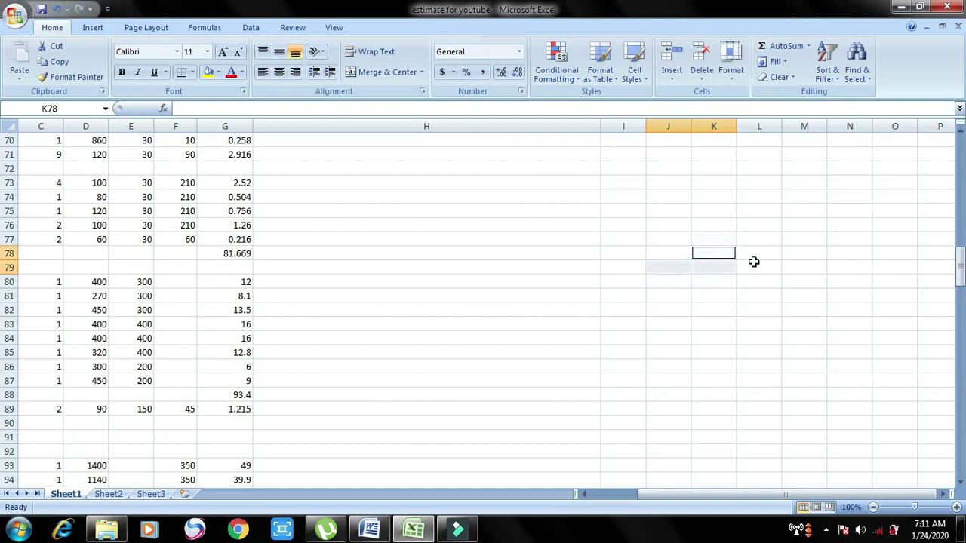
# Step: Extend the stair-shaped selection with cells L77 to L79 and M76 to M79 to form the third and fourth levels
pyautogui.keyDown('ctrl'); pyautogui.click(756, 264); pyautogui.keyUp('ctrl')
pyautogui.keyDown('ctrl'); pyautogui.click(757, 253); pyautogui.keyUp('ctrl')
pyautogui.keyDown('ctrl'); pyautogui.click(760, 238); pyautogui.keyUp('ctrl')
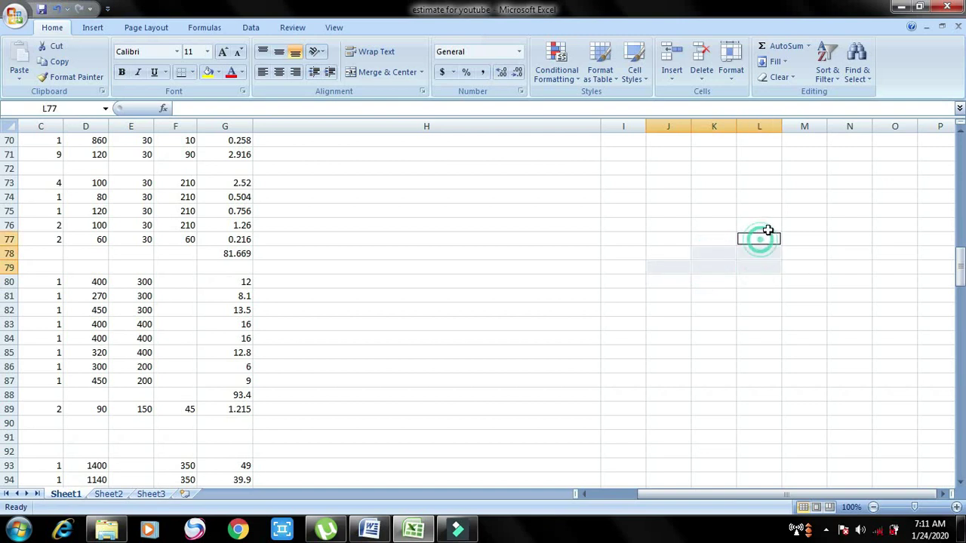
pyautogui.keyDown('ctrl'); pyautogui.click(800, 225); pyautogui.keyUp('ctrl')
pyautogui.keyDown('ctrl'); pyautogui.click(800, 238); pyautogui.keyUp('ctrl')
pyautogui.keyDown('ctrl'); pyautogui.click(800, 253); pyautogui.keyUp('ctrl')
pyautogui.keyDown('ctrl'); pyautogui.click(800, 268); pyautogui.keyUp('ctrl')
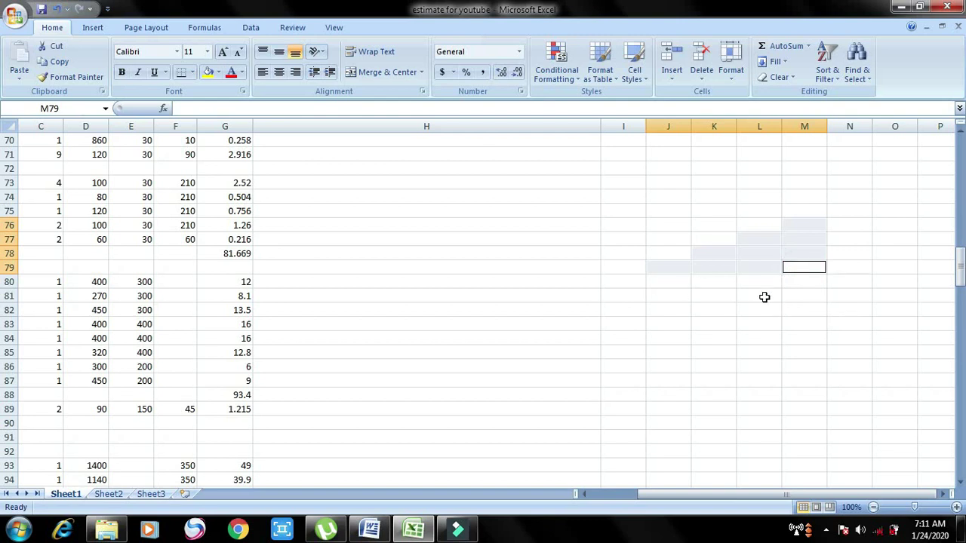
pyautogui.keyDown('ctrl'); pyautogui.click(746, 325); pyautogui.keyUp('ctrl')
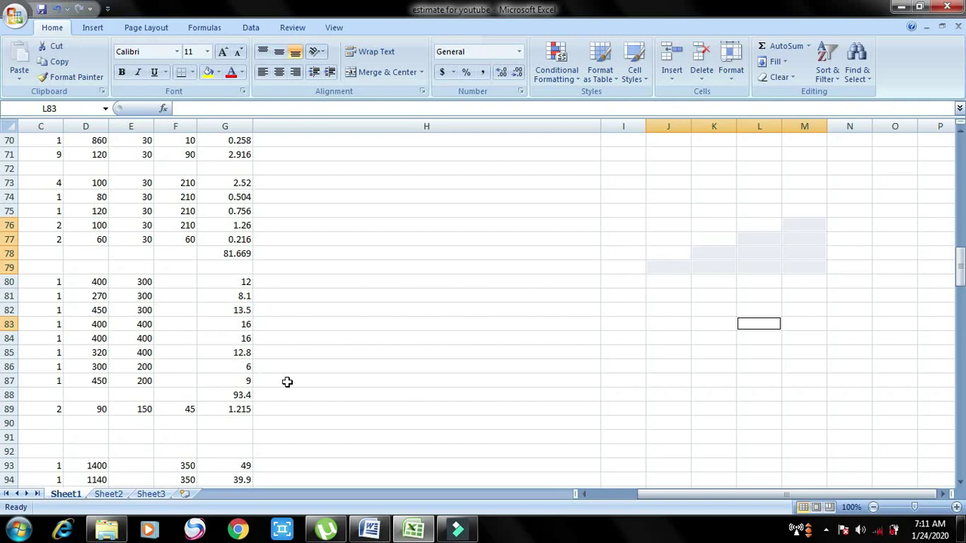
# Step: Return to the estimate's item columns and review the cement plastering 1.25 cm thick section starting at row 91
pyautogui.moveTo(637, 495); pyautogui.dragTo(578, 490)
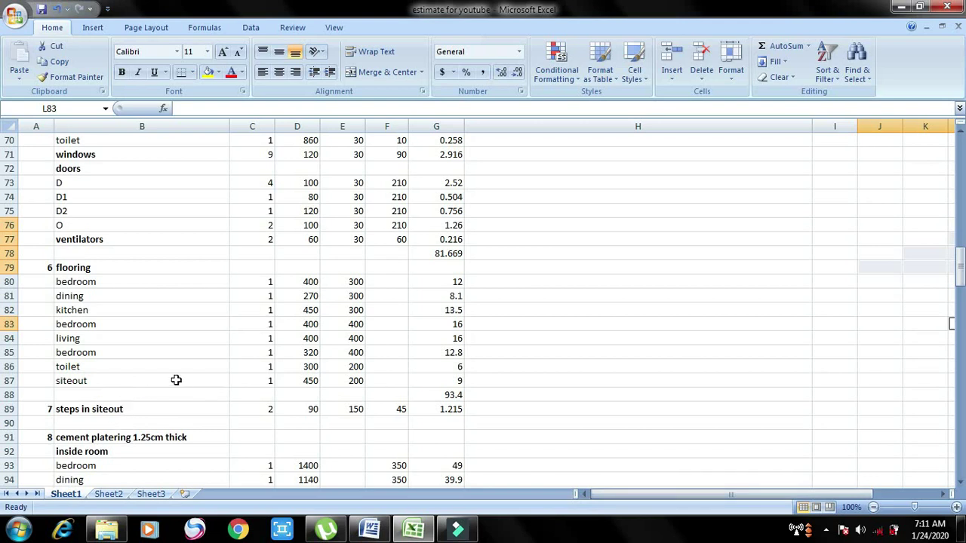
pyautogui.scroll(-2, 261, 370)
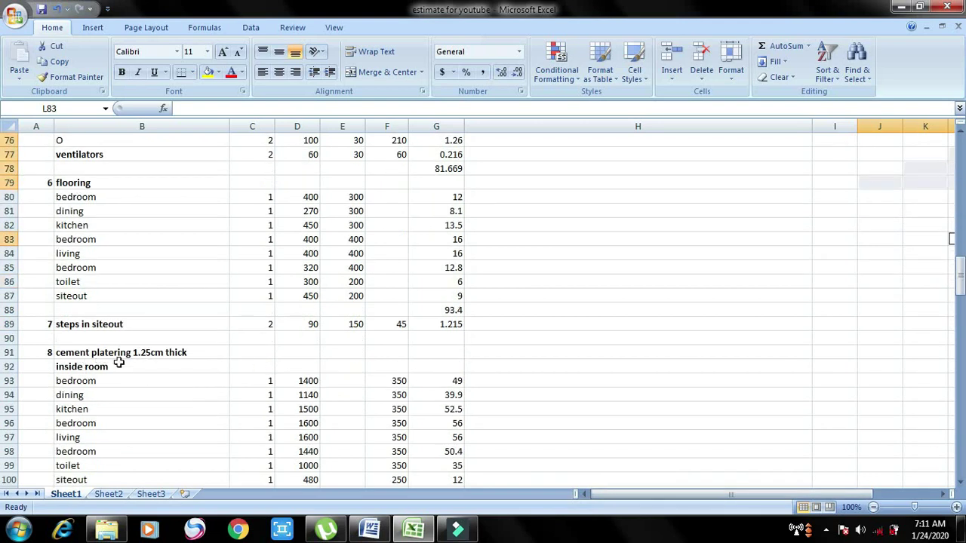